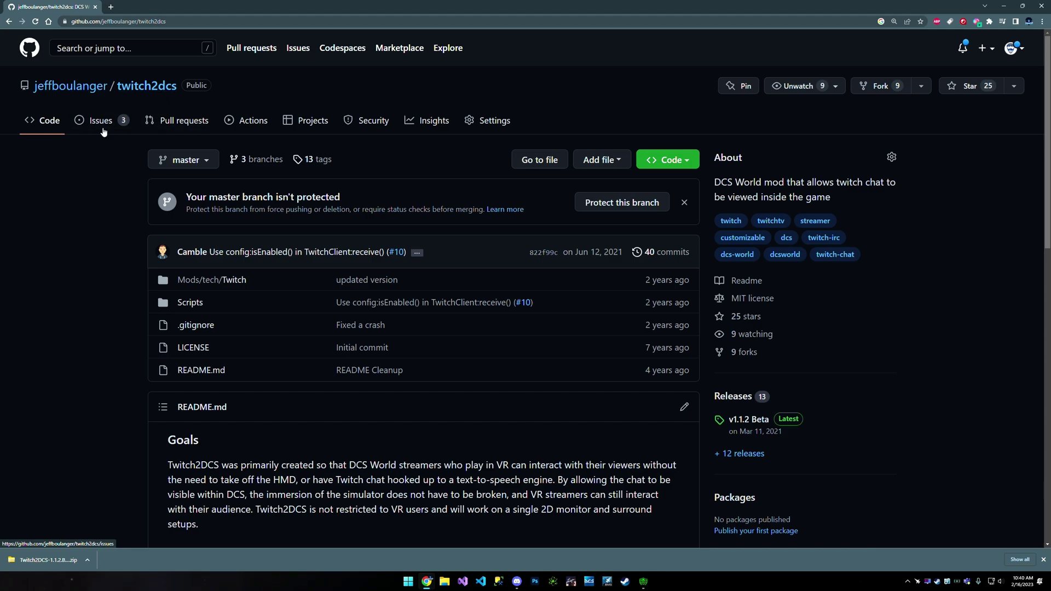
- Read the README's installation instructions and download Twitch2DCS-1.1.2.Beta.zip from the repository's v1.1.2 Beta release
{"action": "scroll", "coordinate": [355, 348], "scroll_direction": "down", "scroll_amount": 9}
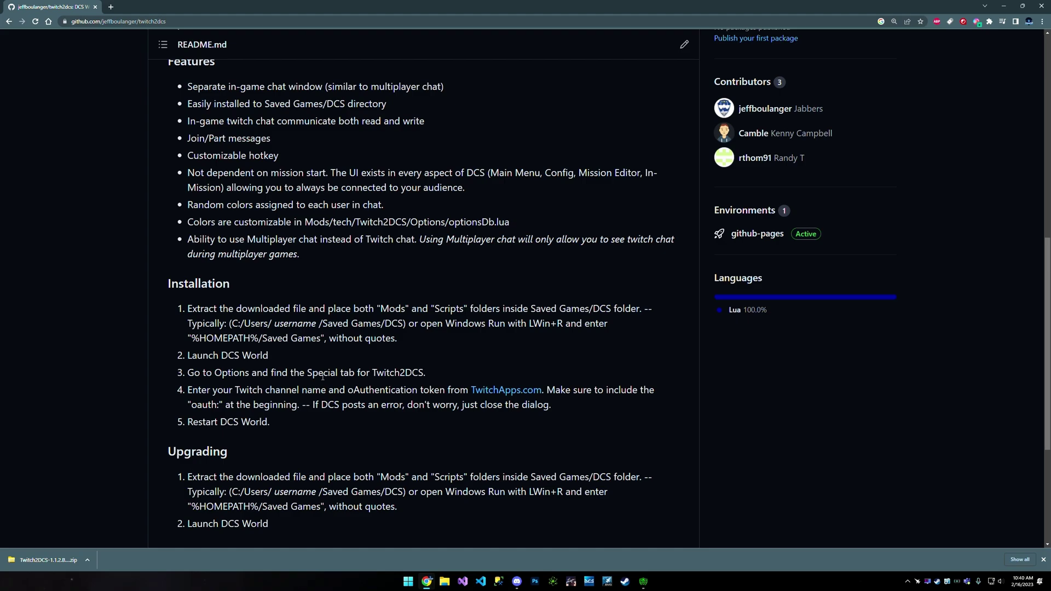
{"action": "left_click_drag", "start_coordinate": [296, 428], "coordinate": [148, 282]}
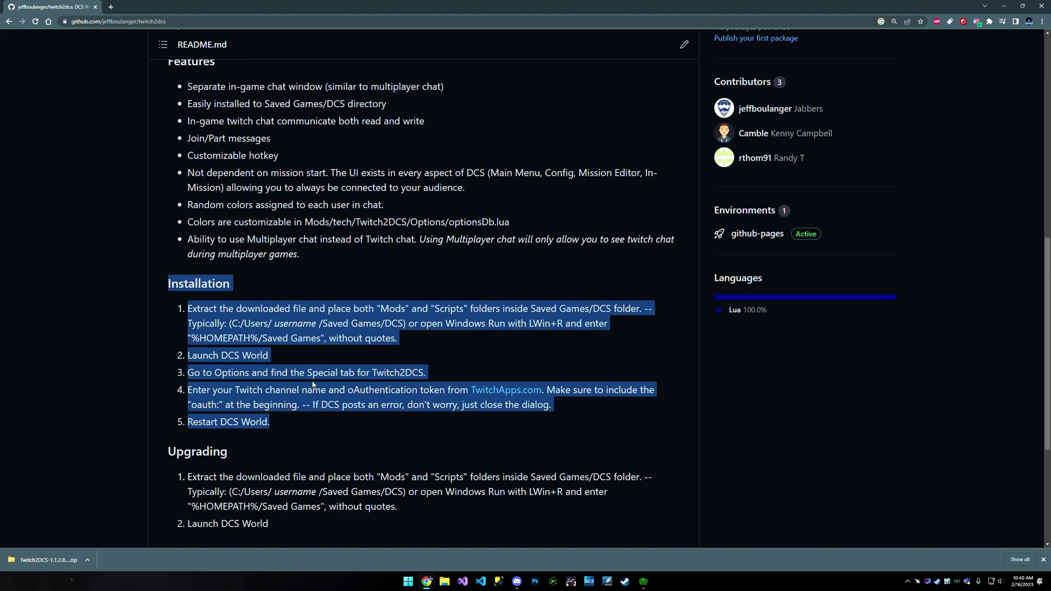
{"action": "scroll", "coordinate": [353, 275], "scroll_direction": "up", "scroll_amount": 8}
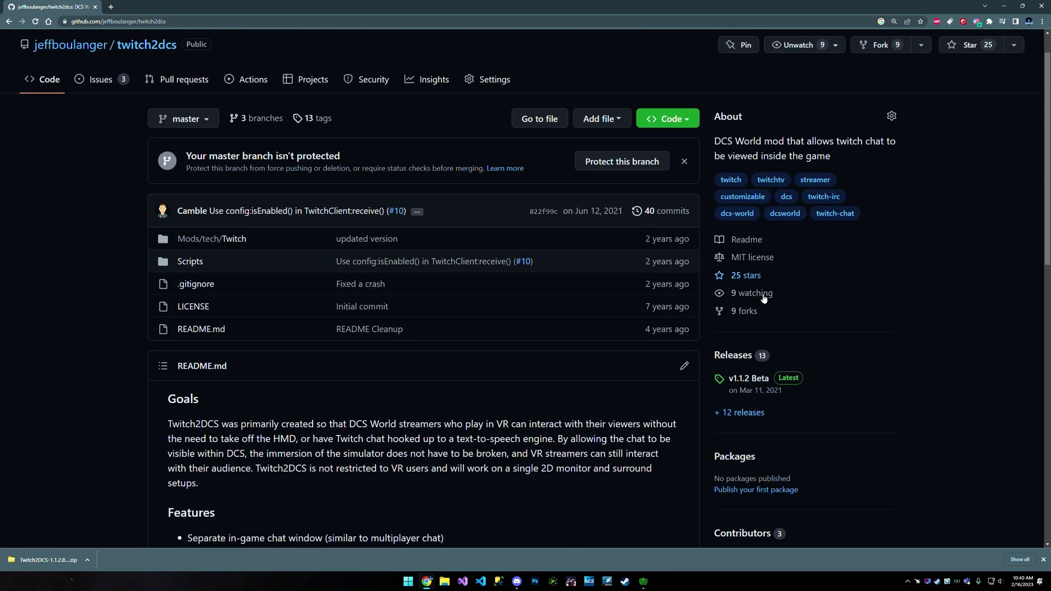
{"action": "left_click", "coordinate": [739, 414]}
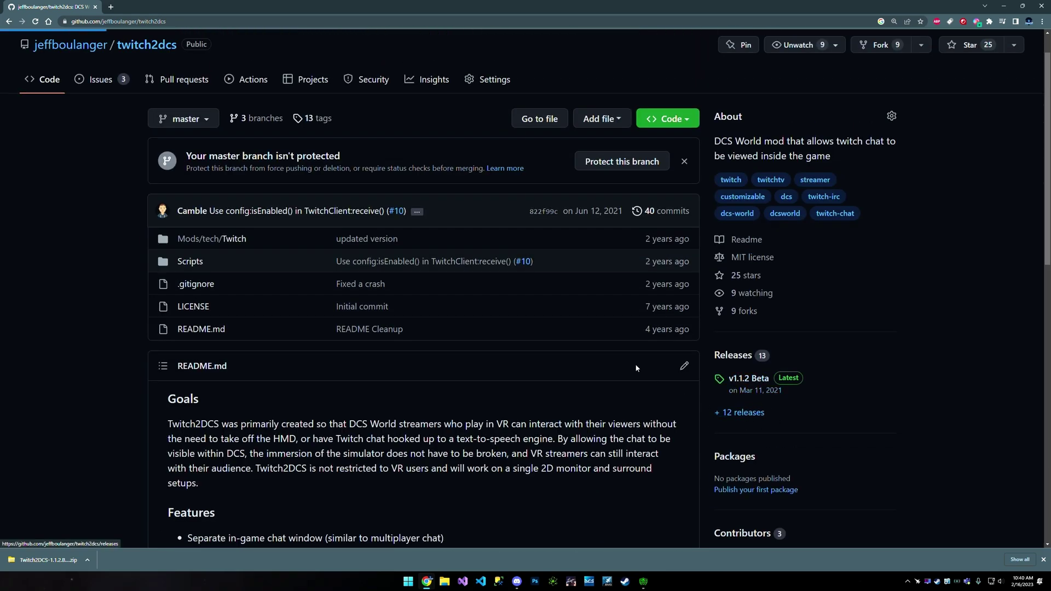
{"action": "scroll", "coordinate": [392, 451], "scroll_direction": "down", "scroll_amount": 3}
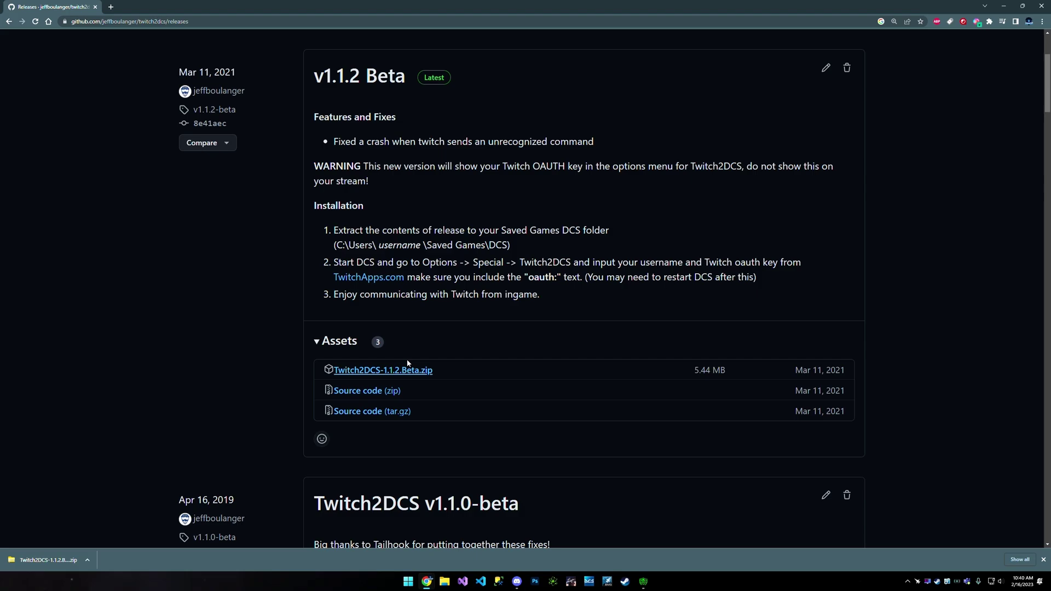
{"action": "left_click", "coordinate": [372, 376]}
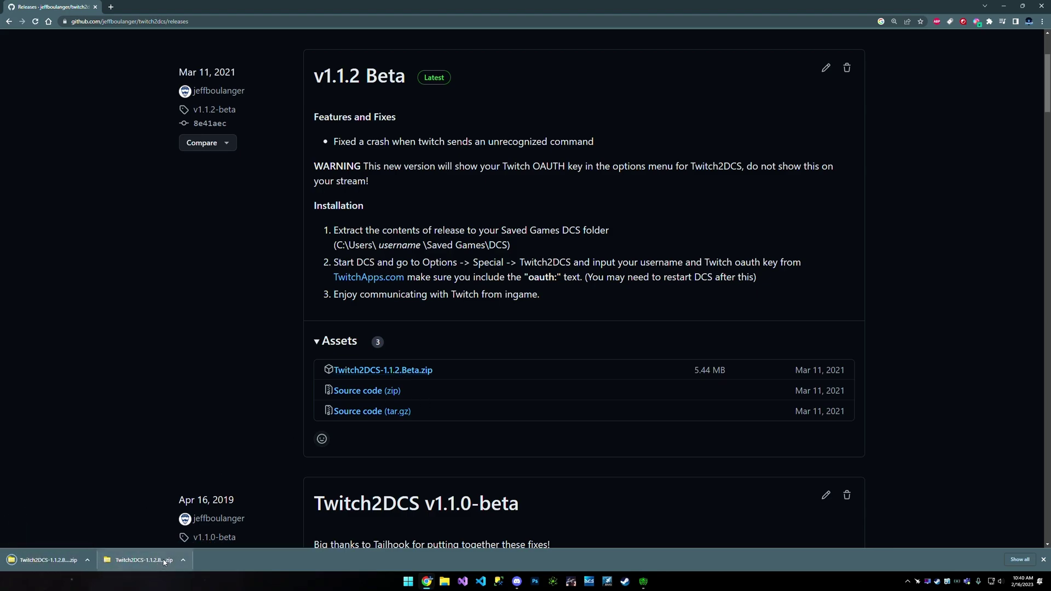
- Open the downloaded Twitch2DCS archive and arrange its window to leave room for a second folder window
{"action": "left_click", "coordinate": [158, 560]}
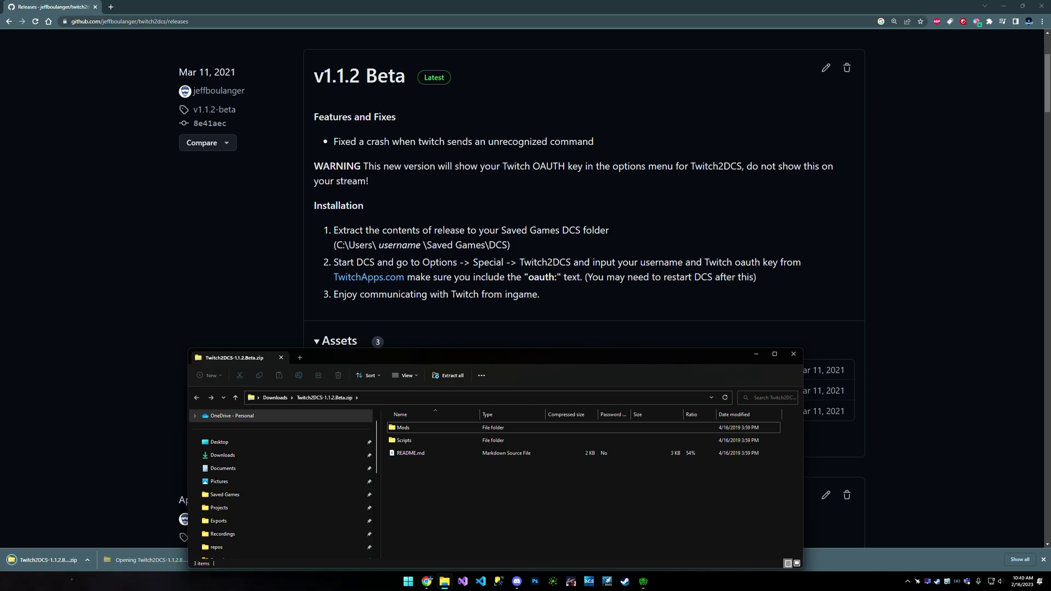
{"action": "left_click_drag", "start_coordinate": [335, 356], "coordinate": [162, 53]}
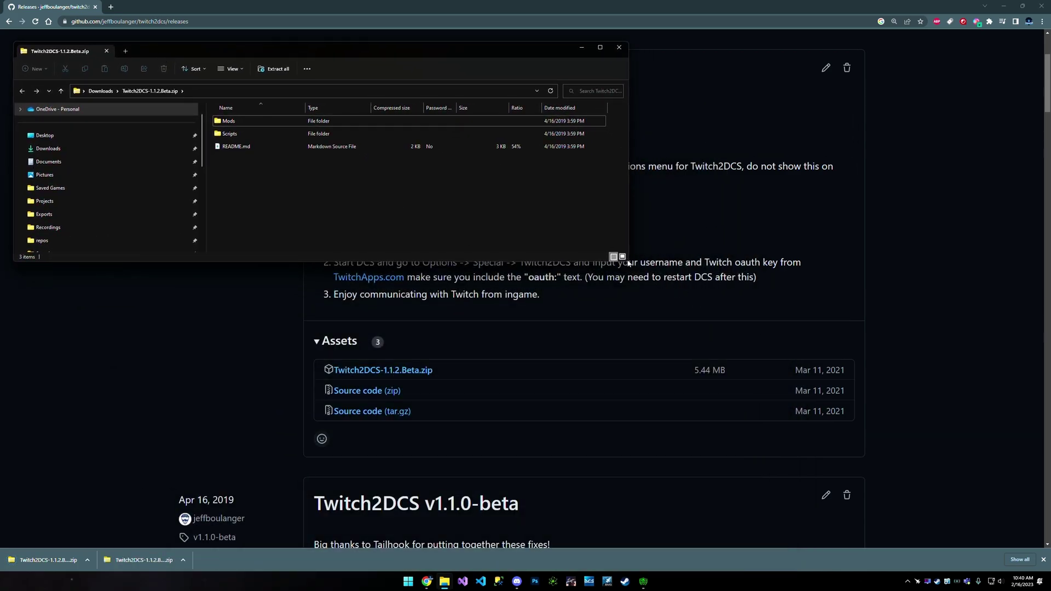
{"action": "left_click_drag", "start_coordinate": [627, 260], "coordinate": [549, 378]}
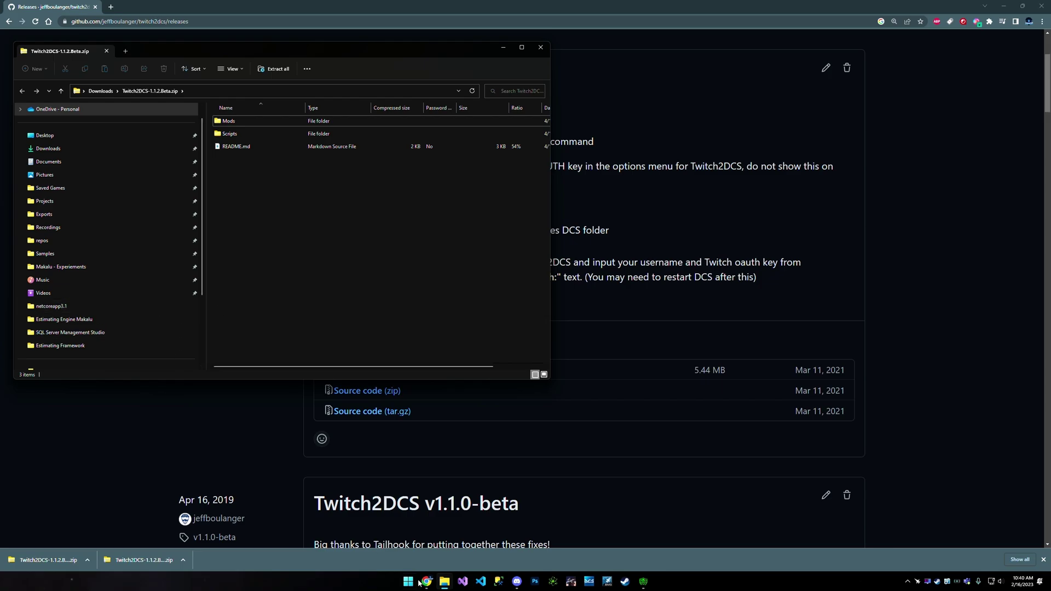
- In a second File Explorer window, open the DCS.openbeta folder inside the user profile's Saved Games folder on drive C
{"action": "right_click", "coordinate": [441, 583]}
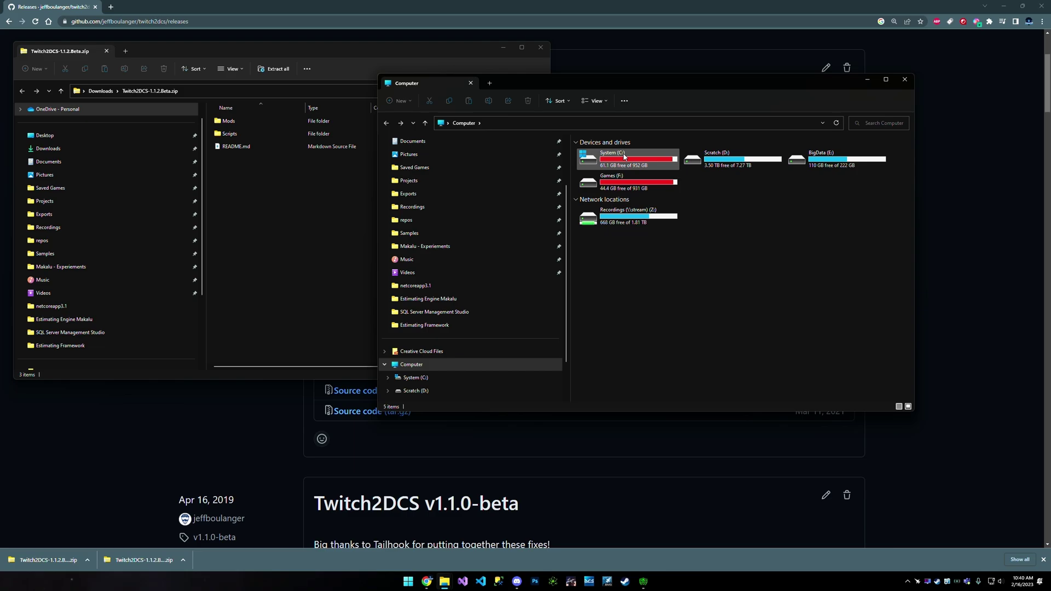
{"action": "double_click", "coordinate": [623, 157]}
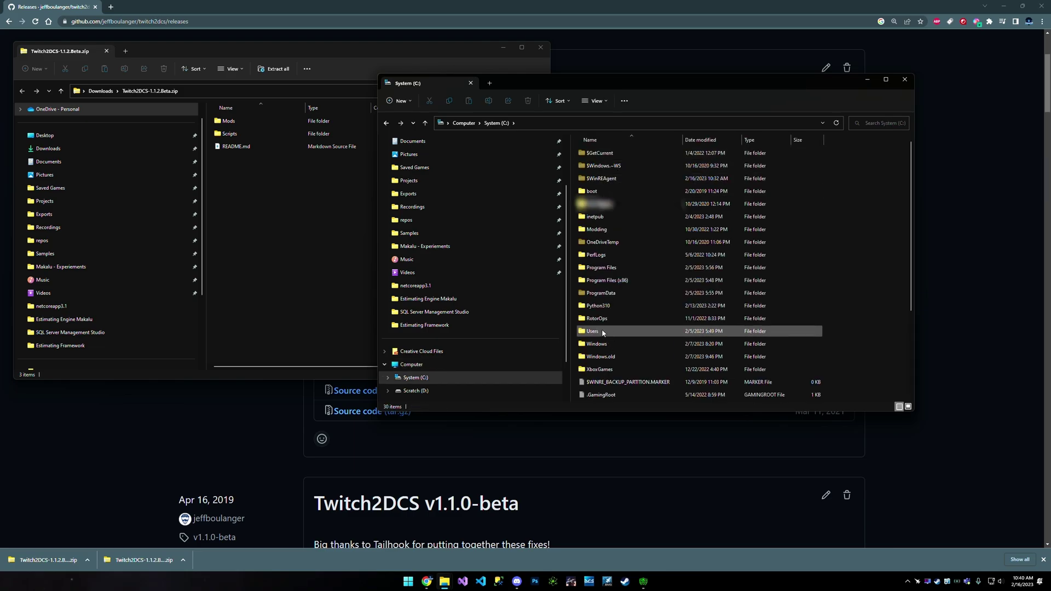
{"action": "double_click", "coordinate": [601, 332]}
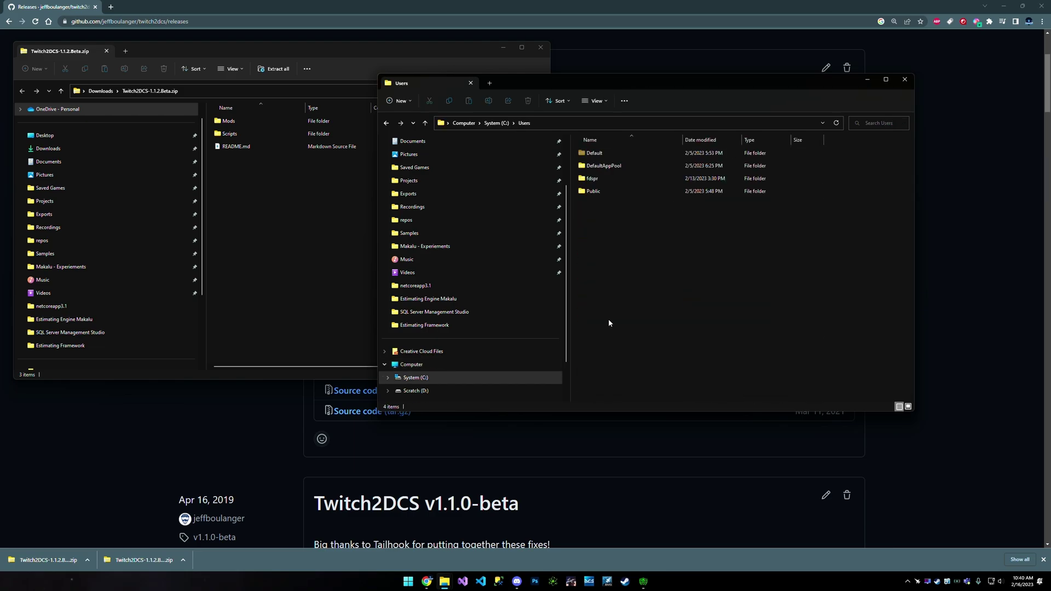
{"action": "double_click", "coordinate": [619, 179]}
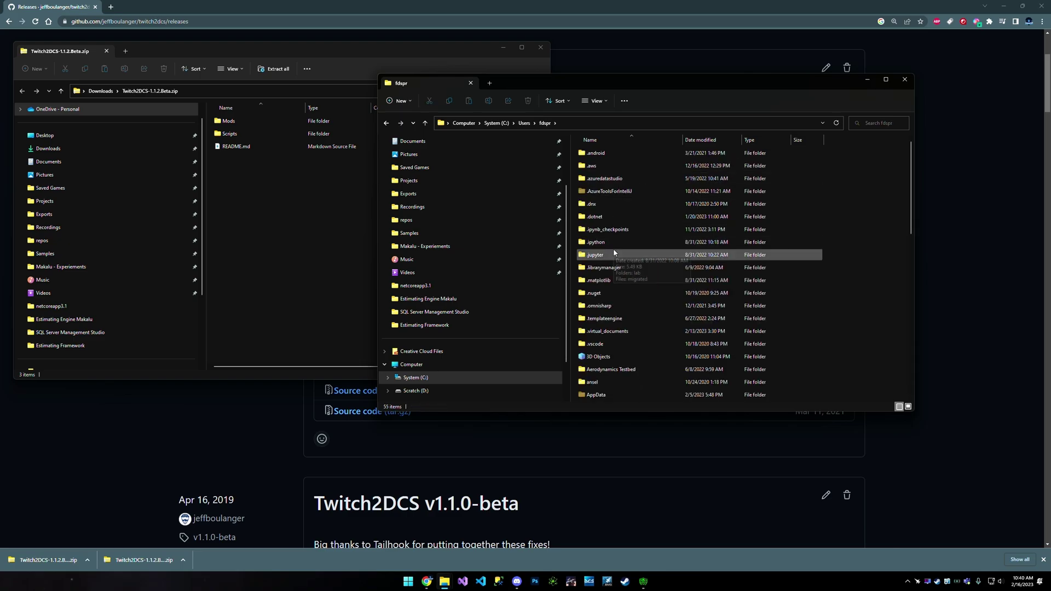
{"action": "scroll", "coordinate": [613, 253], "scroll_direction": "down", "scroll_amount": 8}
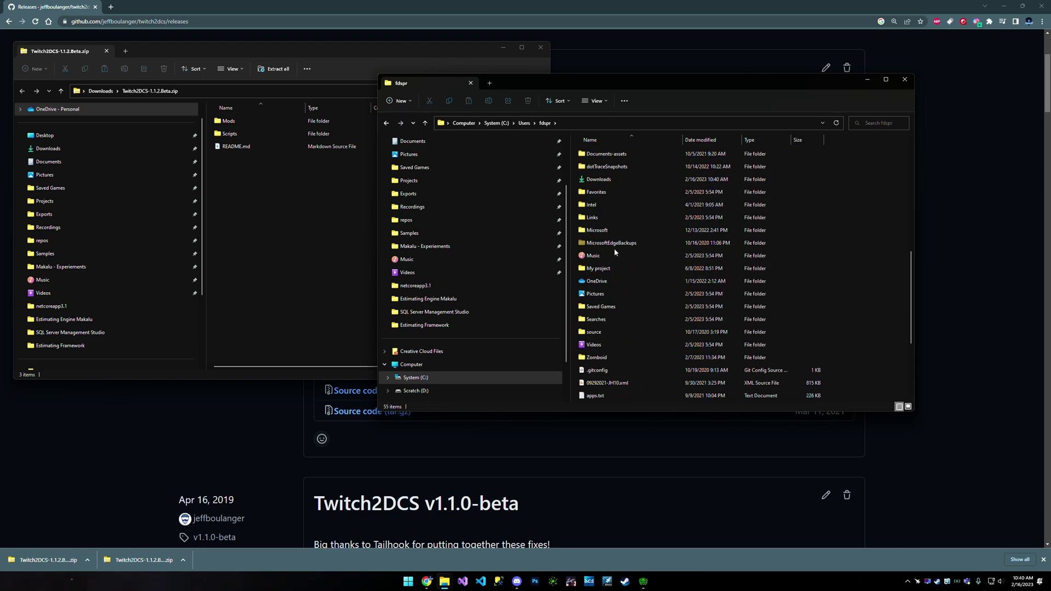
{"action": "double_click", "coordinate": [602, 306]}
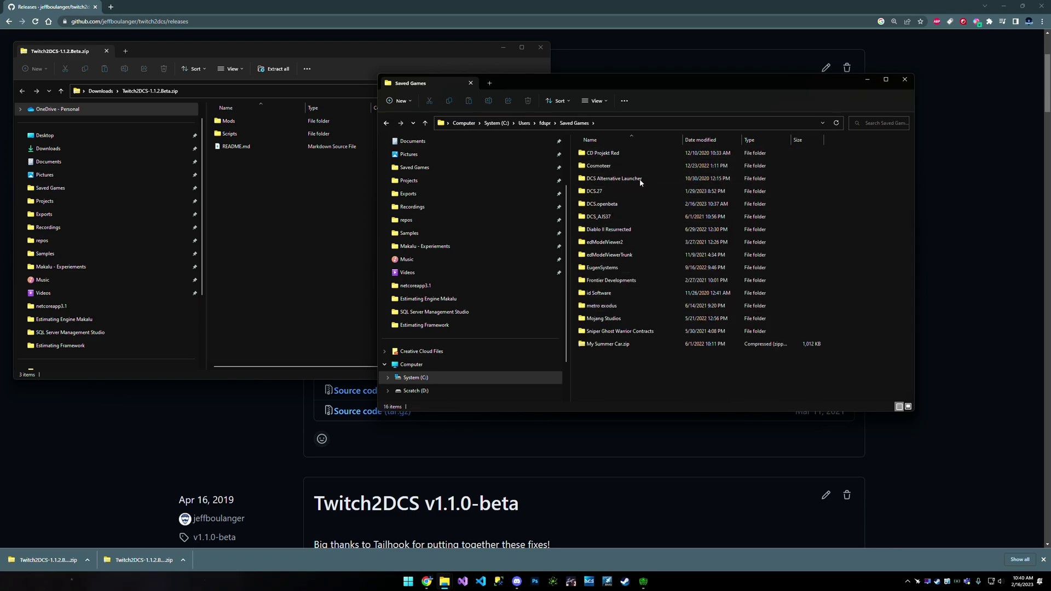
{"action": "left_click", "coordinate": [599, 209]}
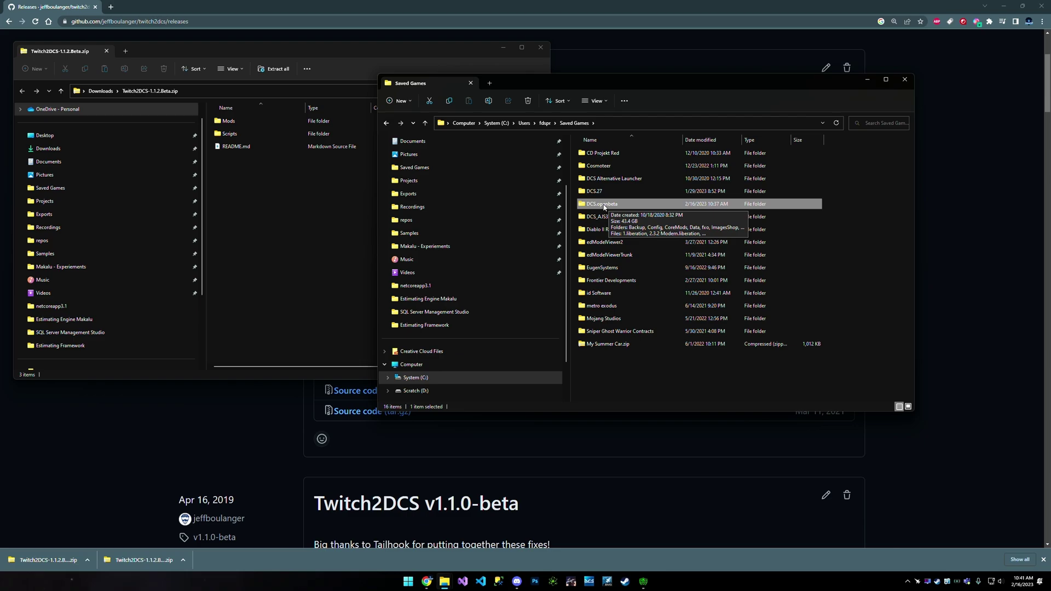
{"action": "double_click", "coordinate": [604, 207]}
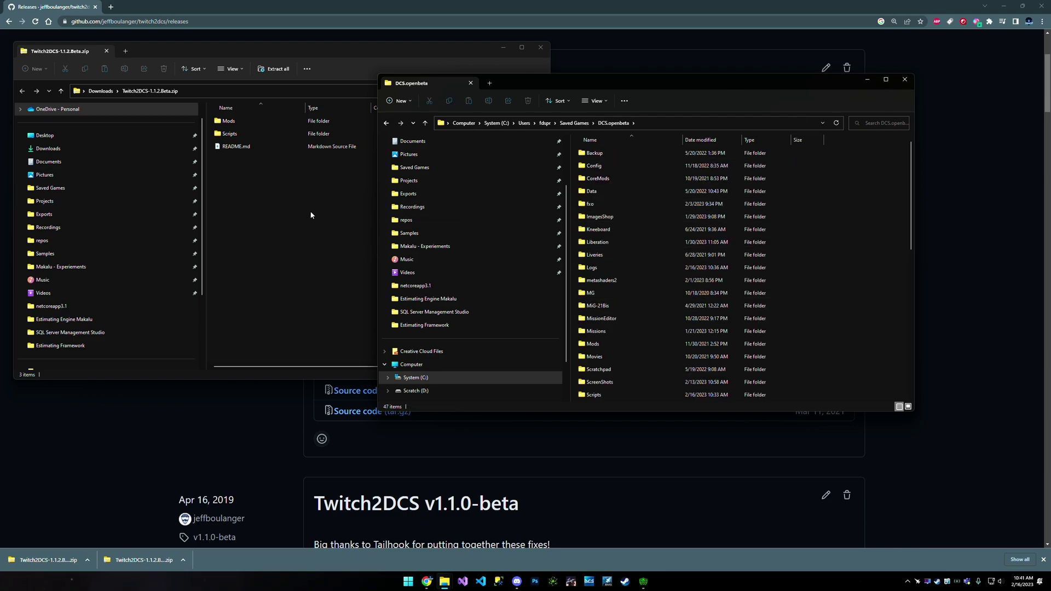
- Copy Mods, Scripts and README.md from the archive into DCS.openbeta, replacing the existing files there
{"action": "left_click_drag", "start_coordinate": [327, 206], "coordinate": [196, 109]}
{"action": "left_click_drag", "start_coordinate": [243, 131], "coordinate": [860, 216]}
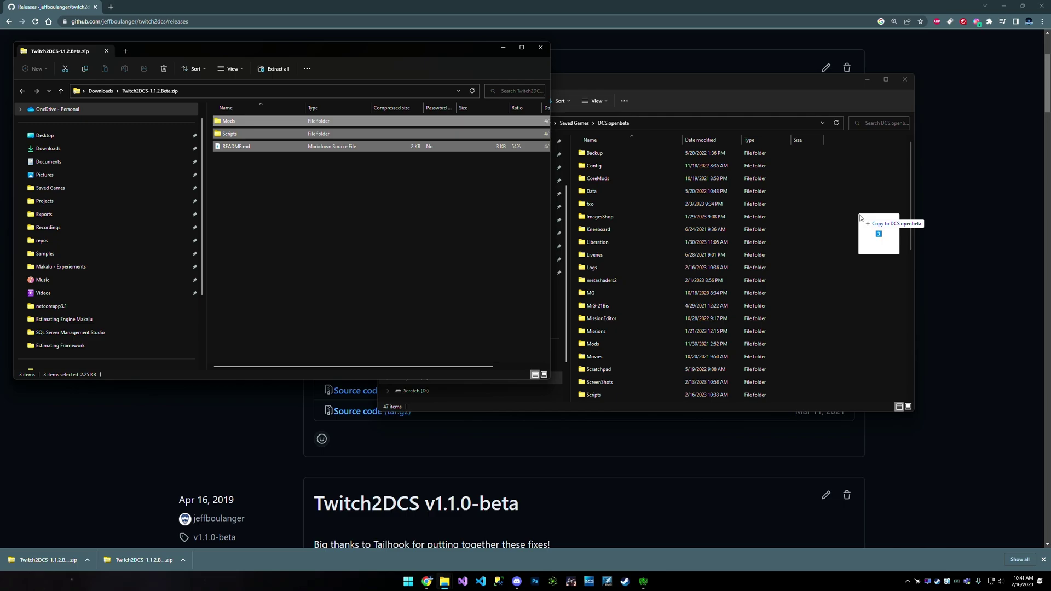
{"action": "left_click_drag", "start_coordinate": [860, 215], "coordinate": [859, 214]}
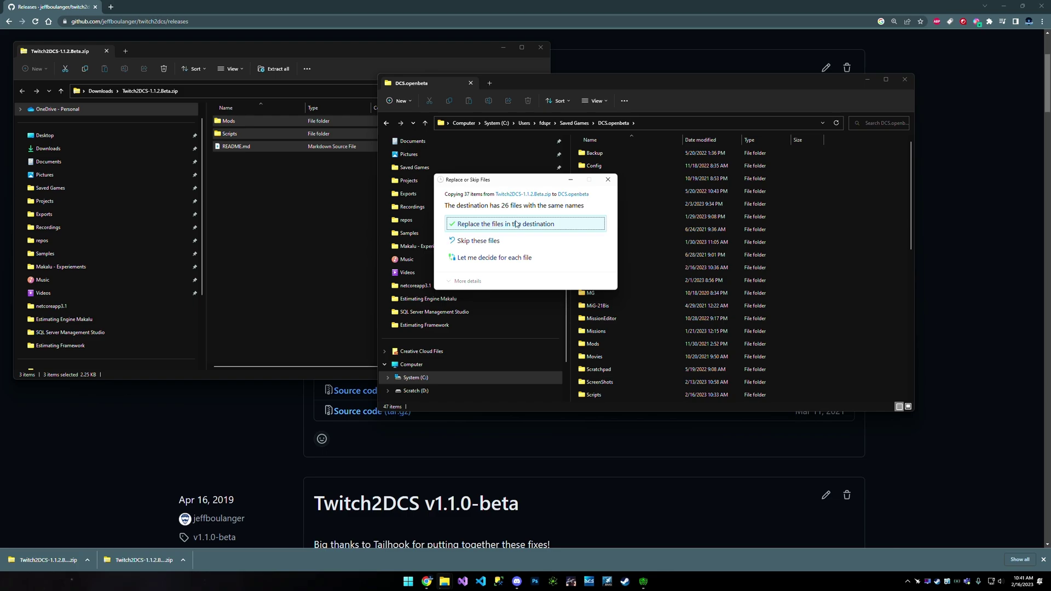
{"action": "left_click", "coordinate": [516, 224]}
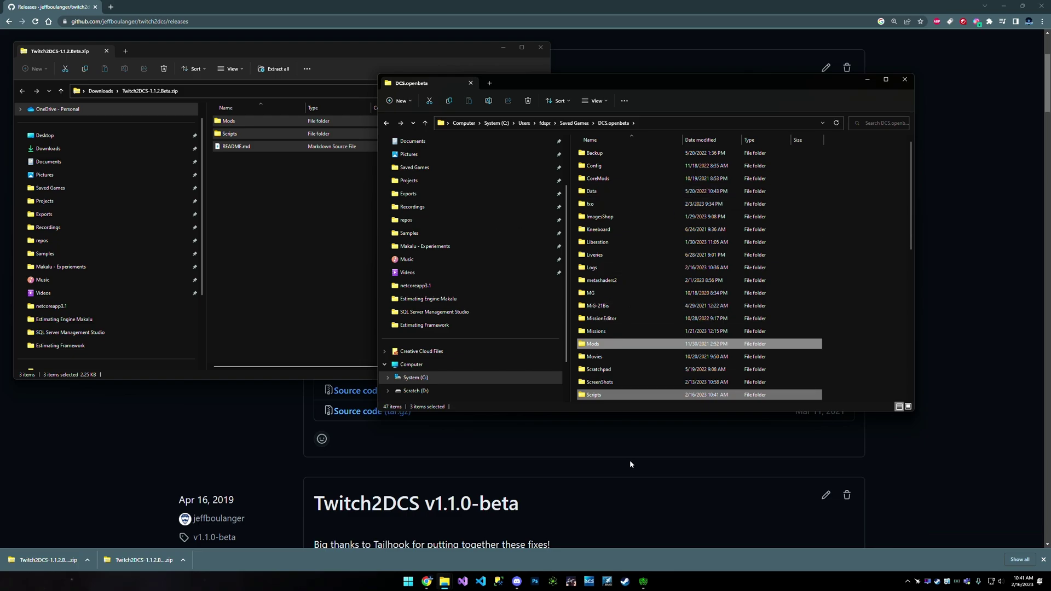
- Launch DCS World and generate a Twitch chat OAuth token on TwitchApps.com, selecting the whole token for copying
{"action": "left_click", "coordinate": [592, 582]}
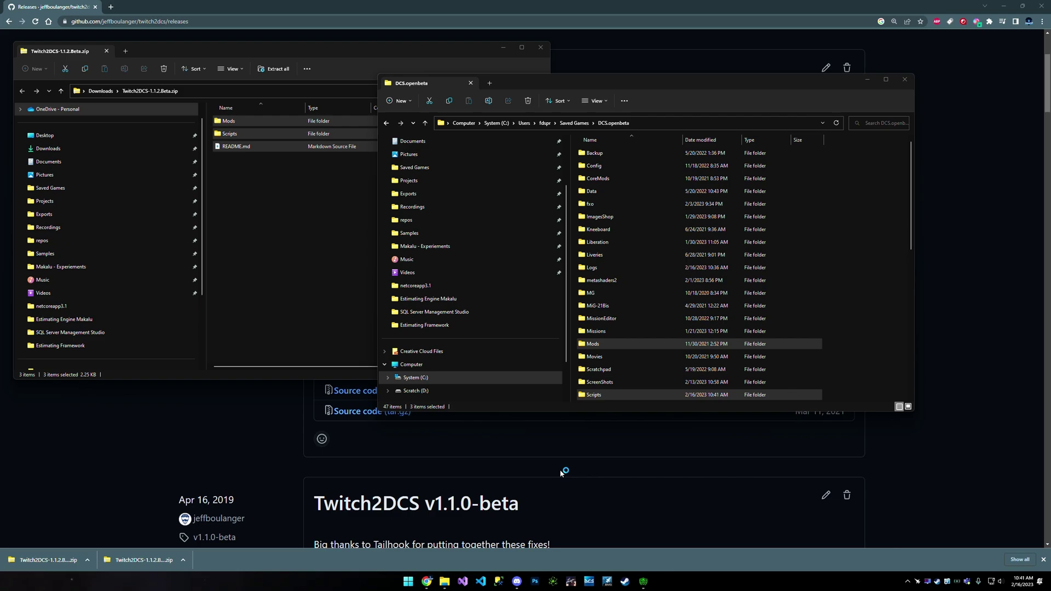
{"action": "left_click", "coordinate": [567, 423]}
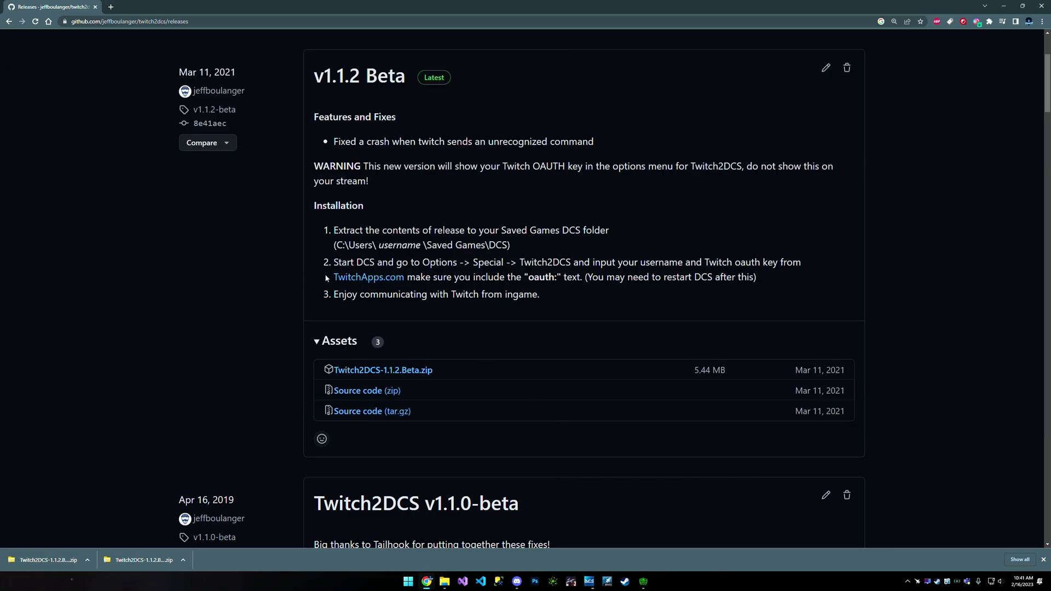
{"action": "left_click", "coordinate": [370, 280]}
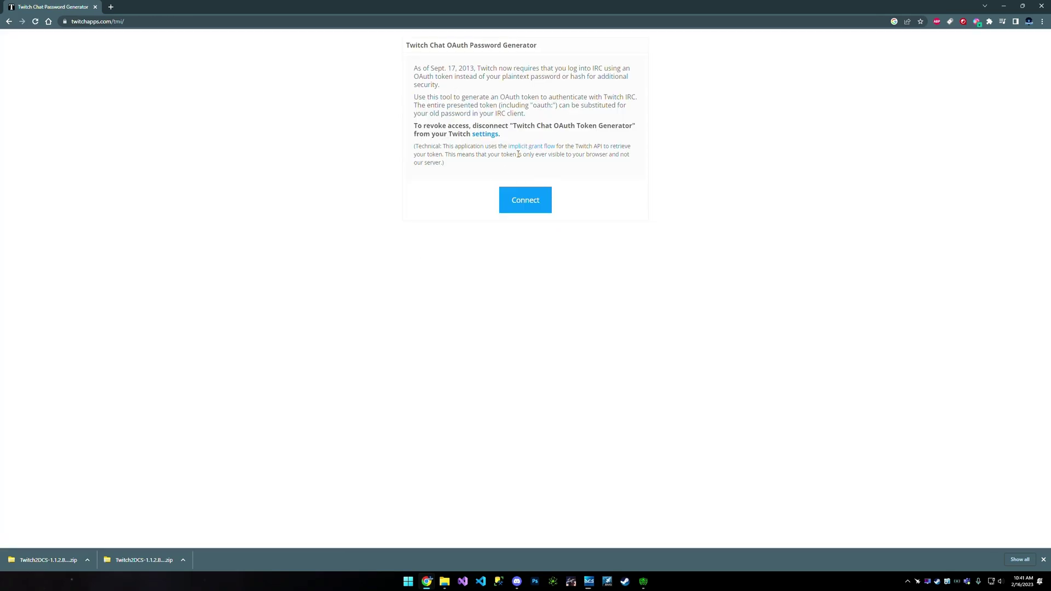
{"action": "left_click", "coordinate": [533, 205]}
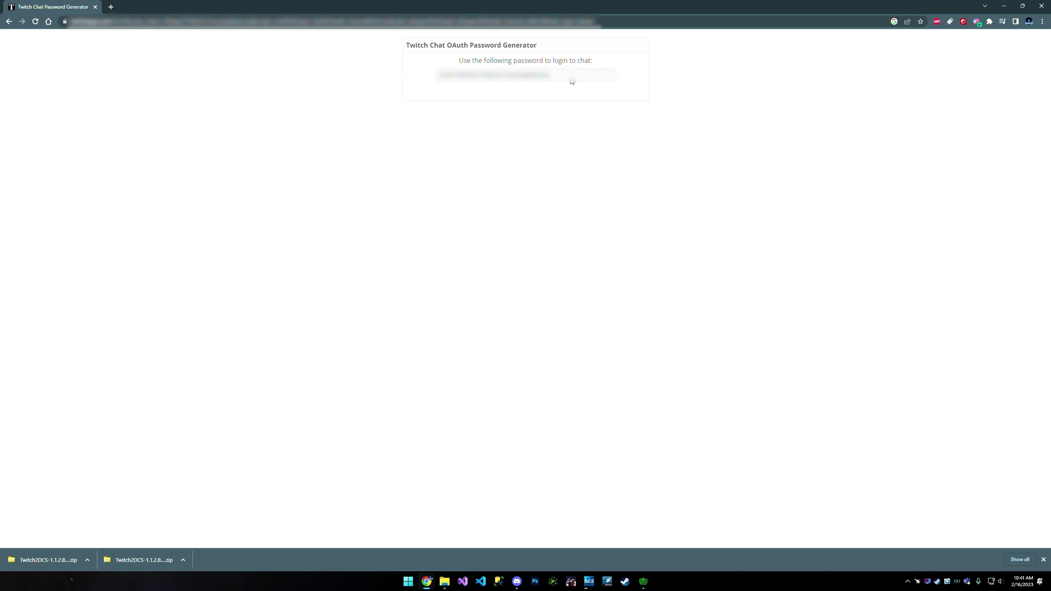
{"action": "left_click_drag", "start_coordinate": [570, 80], "coordinate": [426, 73]}
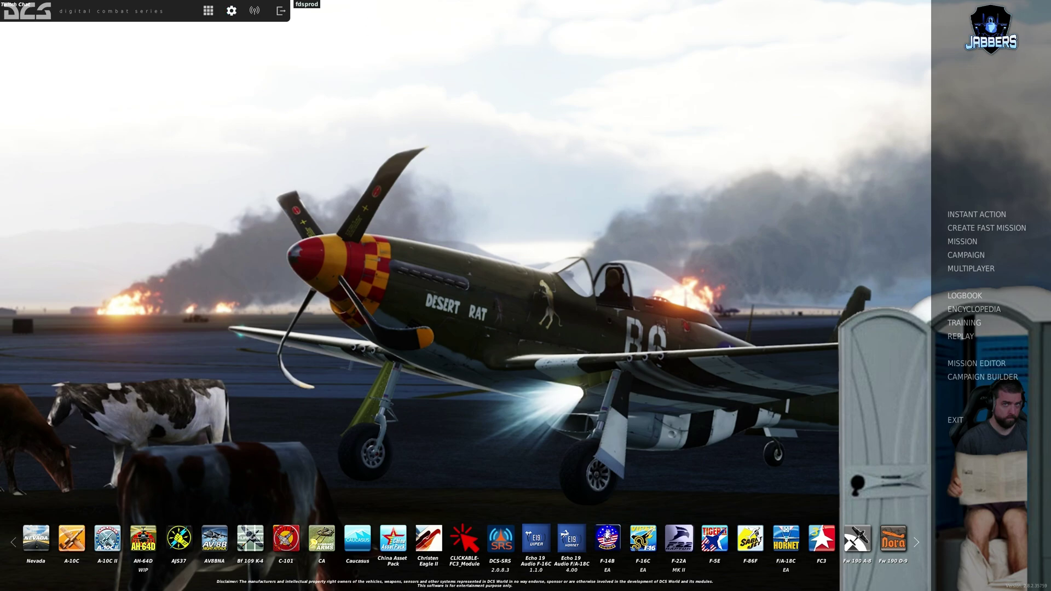
- In DCS World, open the special options for Twitch2DCS
{"action": "left_click", "coordinate": [232, 11]}
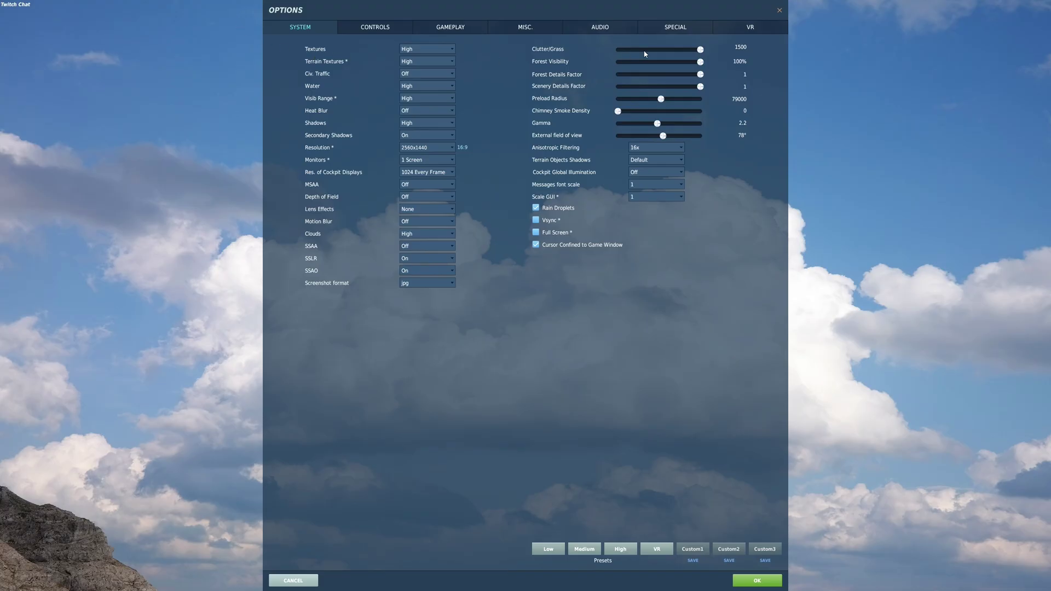
{"action": "left_click", "coordinate": [665, 30]}
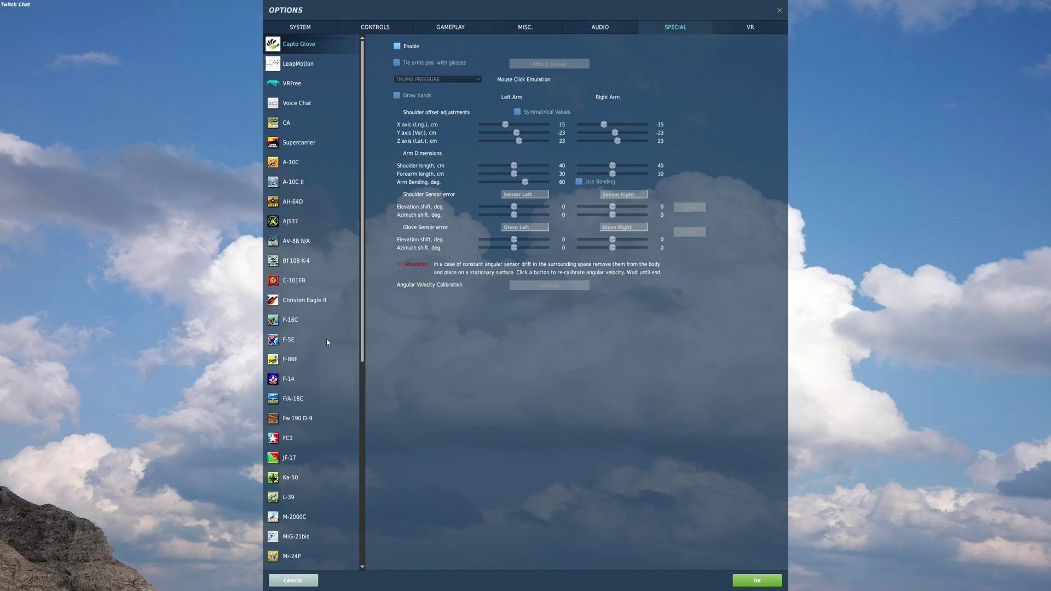
{"action": "scroll", "coordinate": [328, 343], "scroll_direction": "down", "scroll_amount": 5}
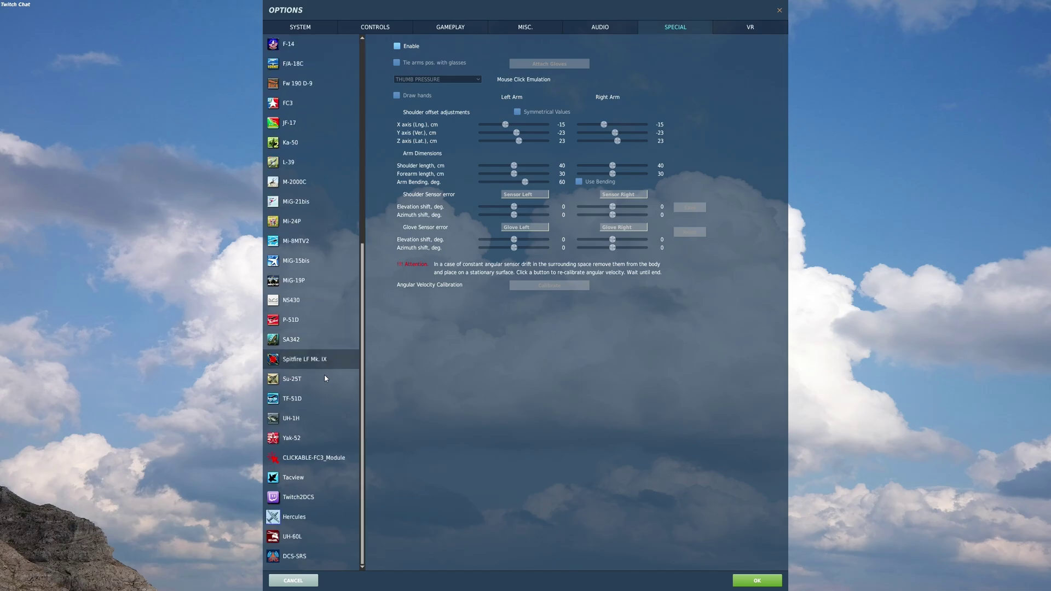
{"action": "left_click", "coordinate": [306, 498]}
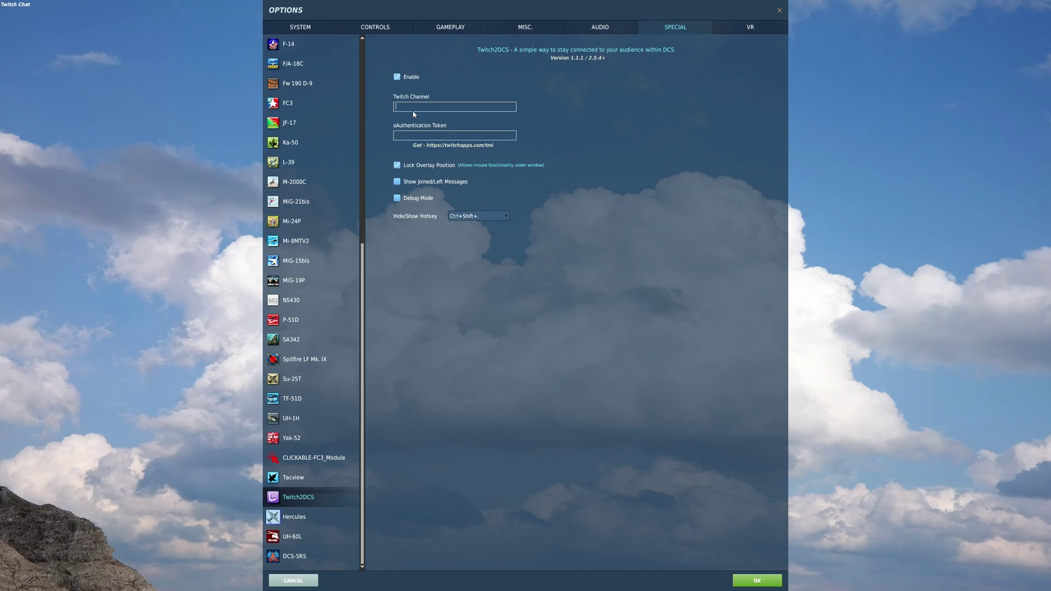
- Enter the Twitch channel name and paste the oAuthentication token, dismiss the Twitch2DCS error, and save the options
{"action": "type", "text": "jabbers_"}
{"action": "key", "text": "ctrl+v"}
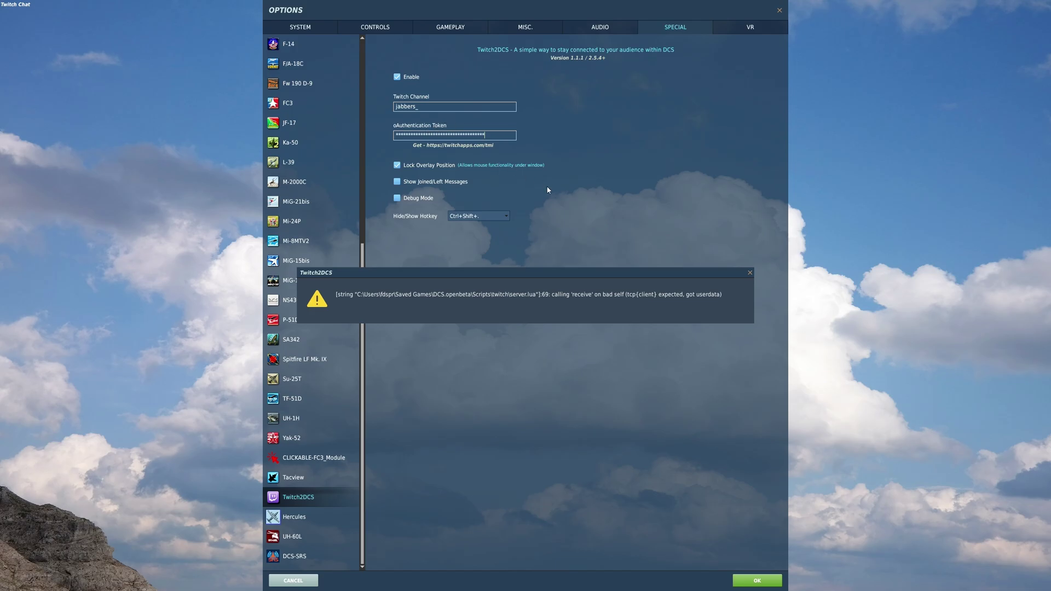
{"action": "left_click", "coordinate": [750, 272]}
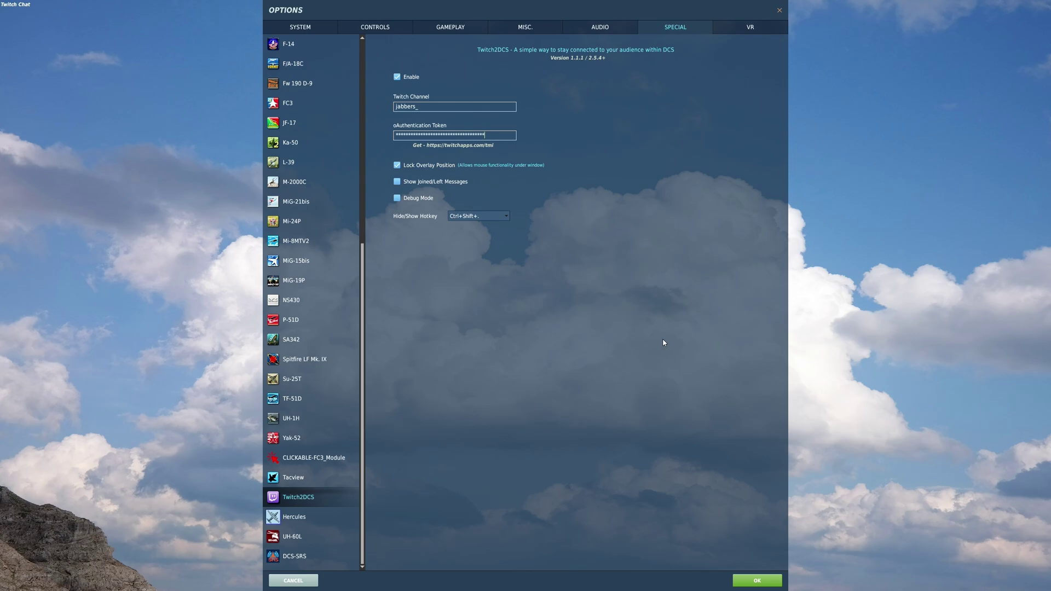
{"action": "left_click", "coordinate": [759, 582]}
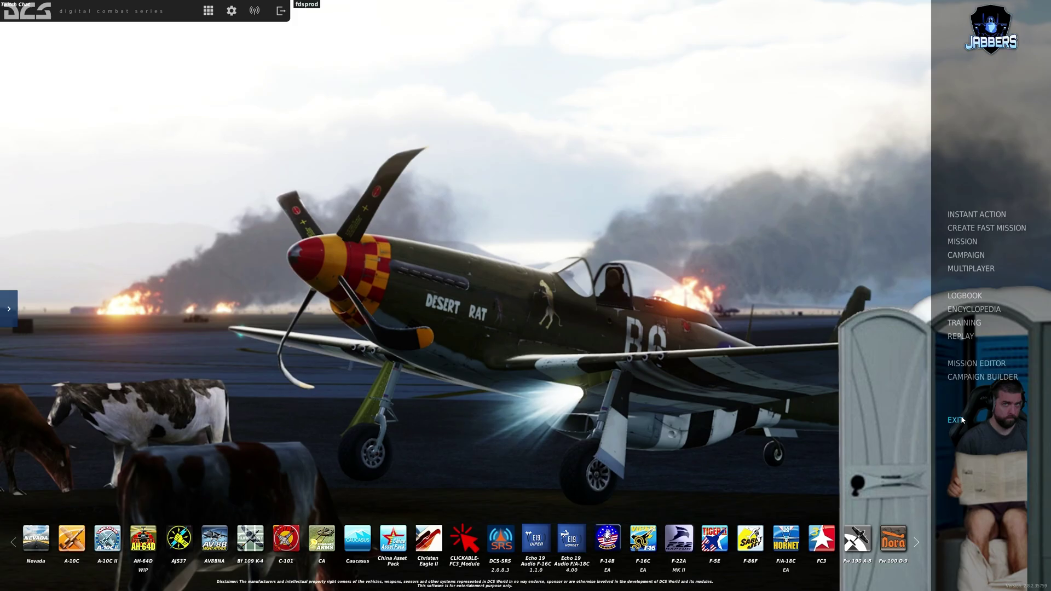
- Restart DCS World and reopen the special options for Twitch2DCS
{"action": "left_click", "coordinate": [962, 420]}
{"action": "left_click", "coordinate": [231, 11]}
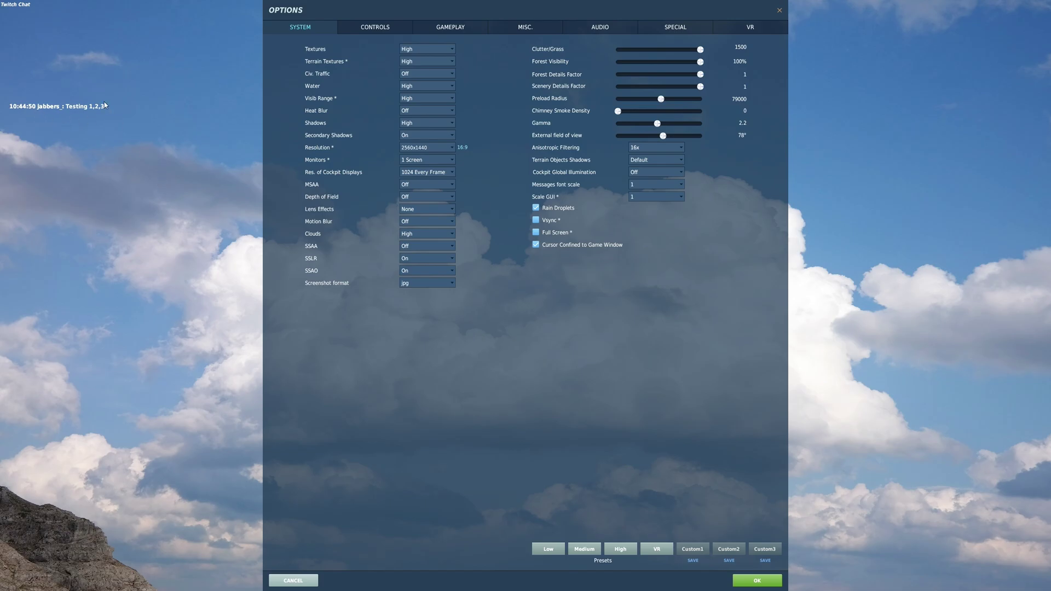
{"action": "left_click", "coordinate": [675, 27]}
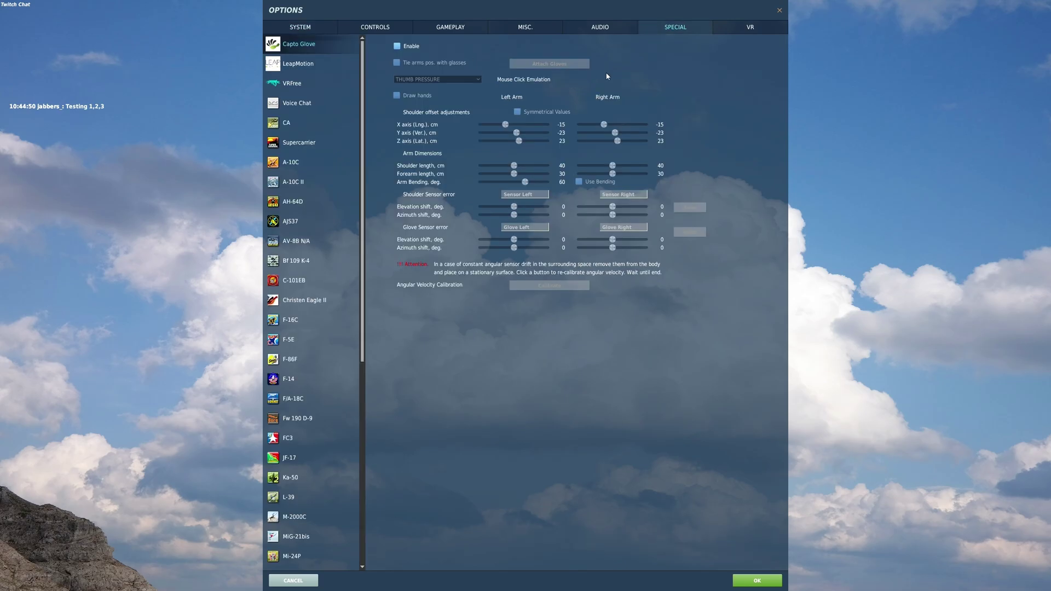
{"action": "scroll", "coordinate": [308, 460], "scroll_direction": "down", "scroll_amount": 5}
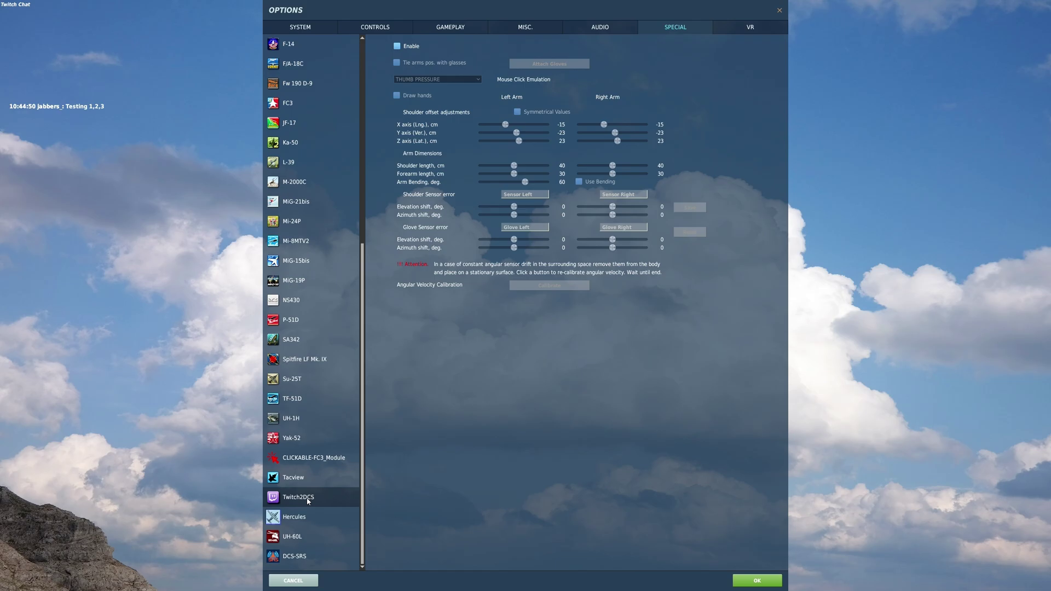
{"action": "left_click", "coordinate": [306, 503]}
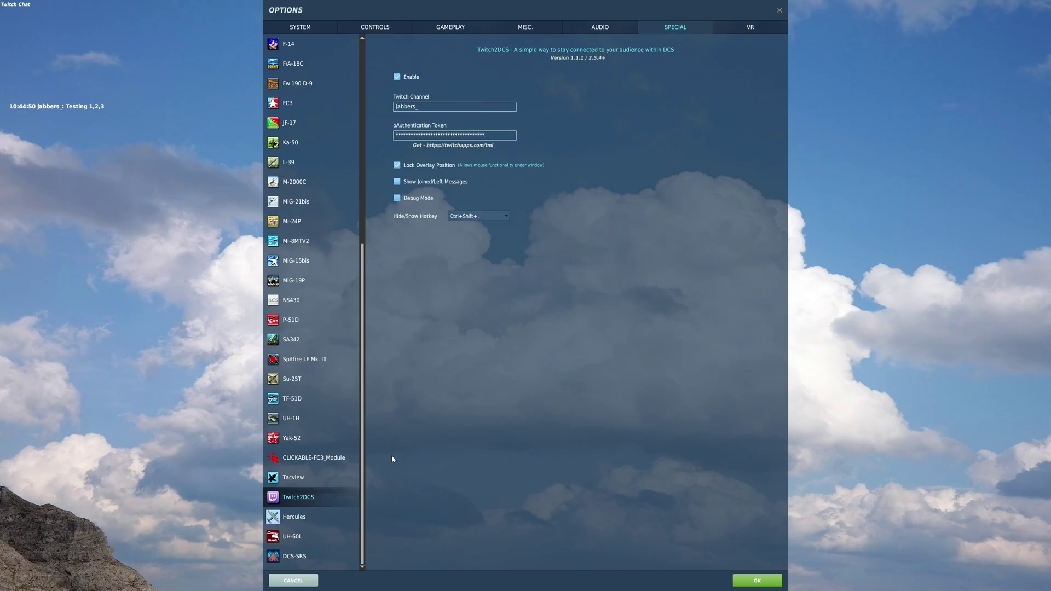
- Unlock the overlay position, move the Twitch Chat overlay slightly near the screen corner, and lock it again
{"action": "left_click", "coordinate": [397, 165]}
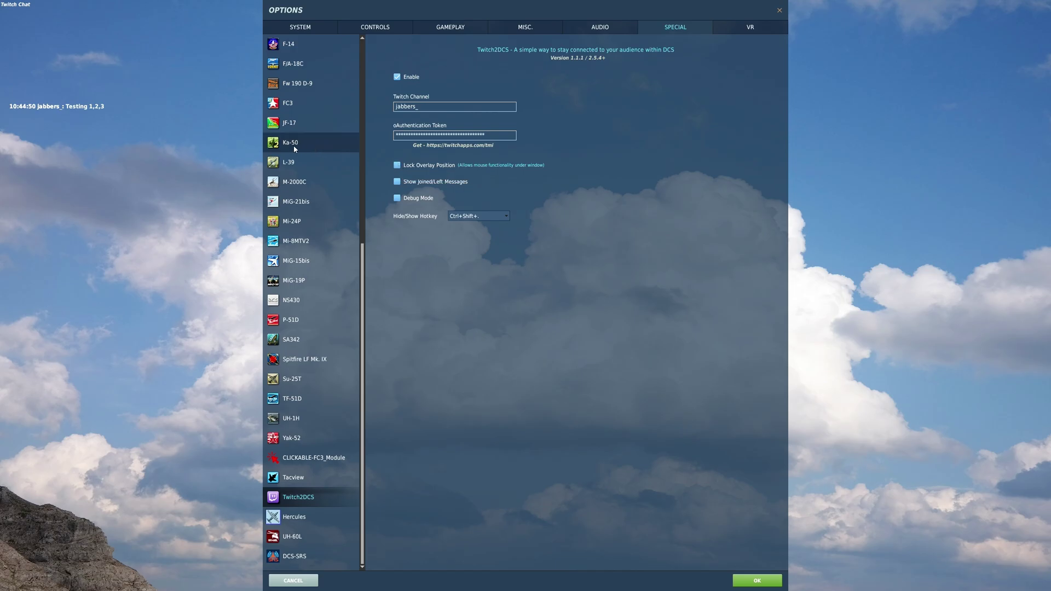
{"action": "left_click_drag", "start_coordinate": [70, 28], "coordinate": [4, 7]}
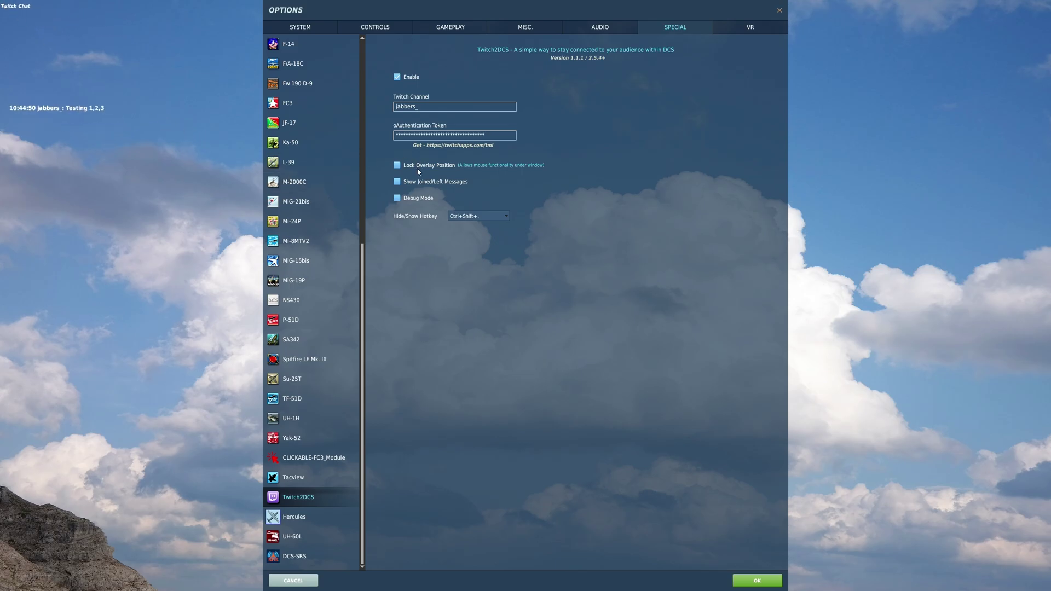
{"action": "left_click", "coordinate": [397, 165]}
{"action": "left_click", "coordinate": [398, 166]}
{"action": "left_click_drag", "start_coordinate": [85, 113], "coordinate": [33, 113]}
- Review the key choices available for the Hide/Show Hotkey, keeping the current one
{"action": "left_click", "coordinate": [477, 217]}
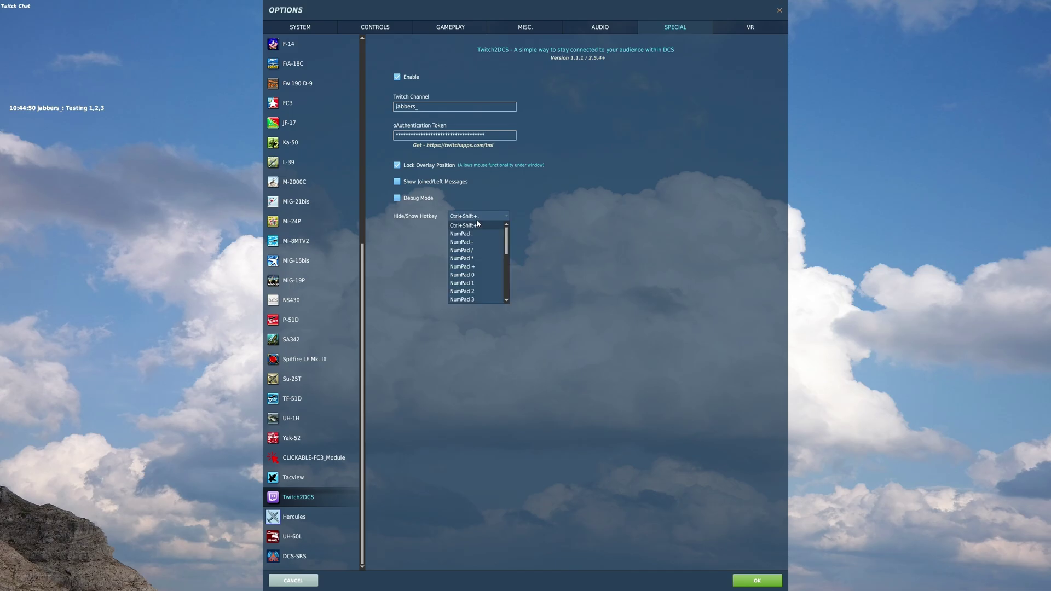
{"action": "left_click", "coordinate": [430, 228]}
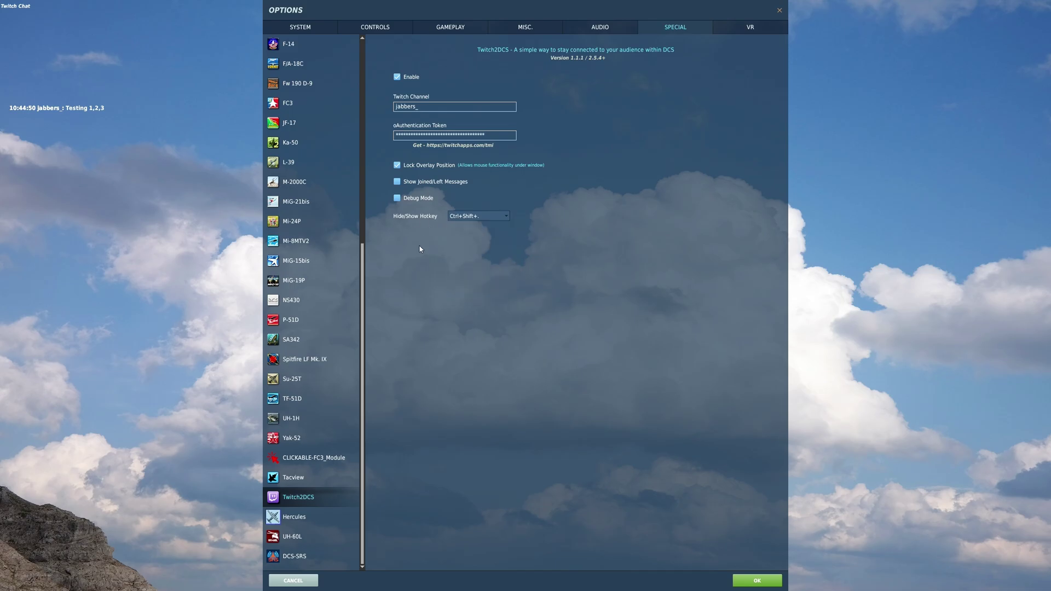